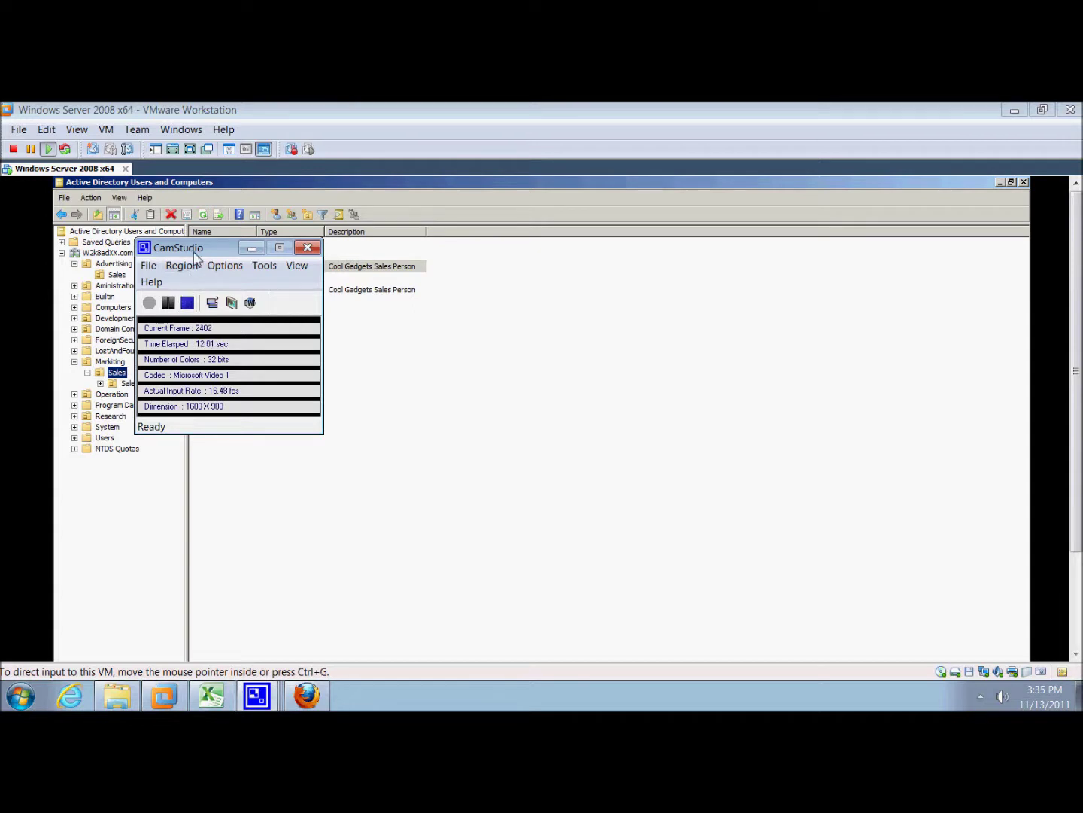
- Stop the CamStudio recording with F9 and minimize the recorder window
key(F9)
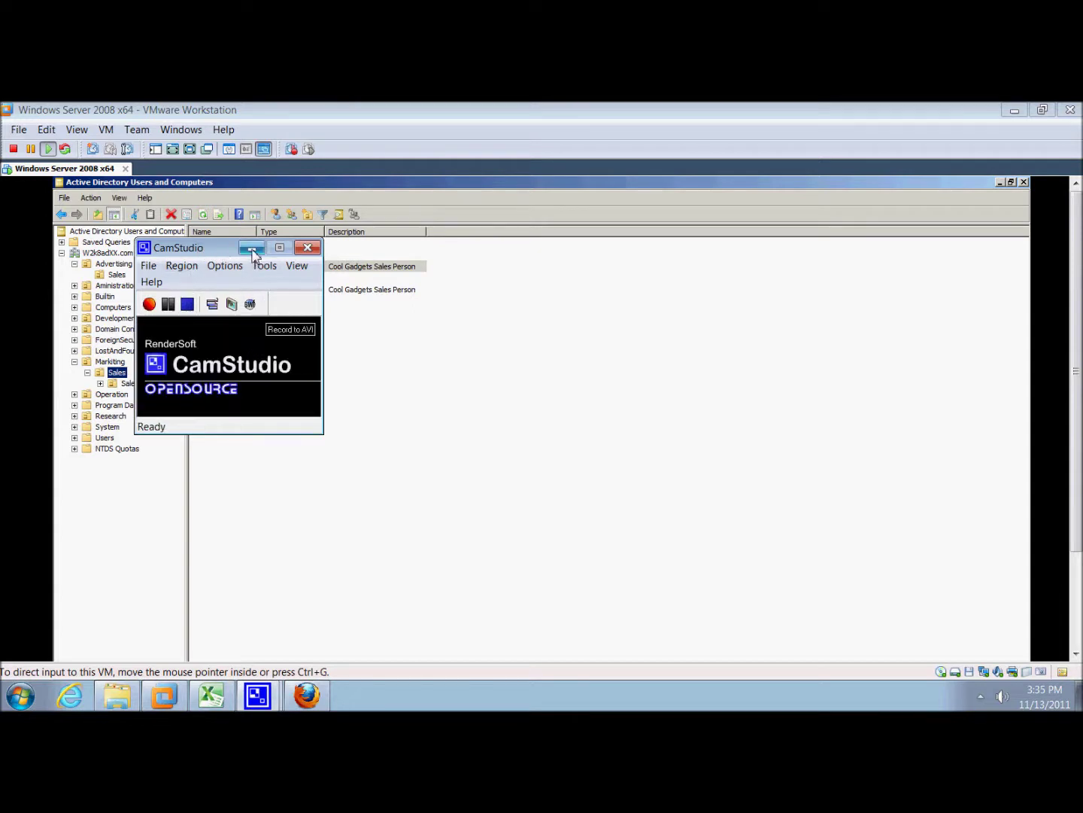
click(253, 249)
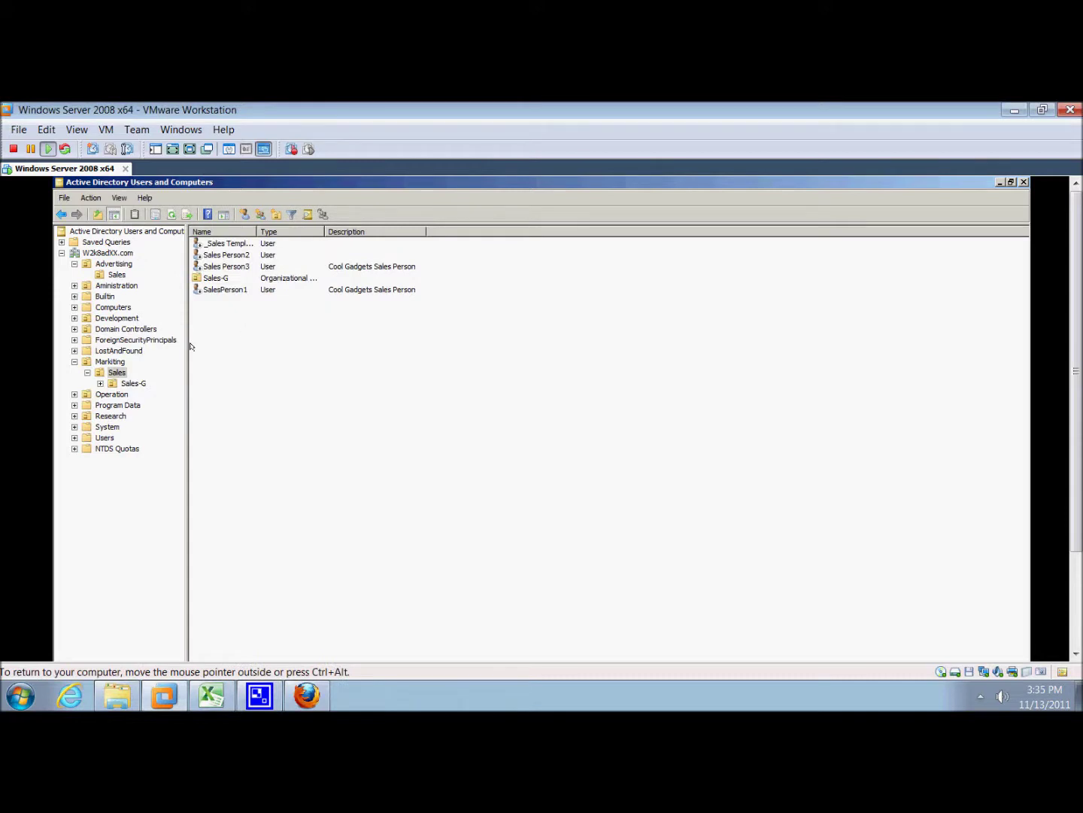
- Create an organizational unit named External inside the Markiting OU
click(120, 363)
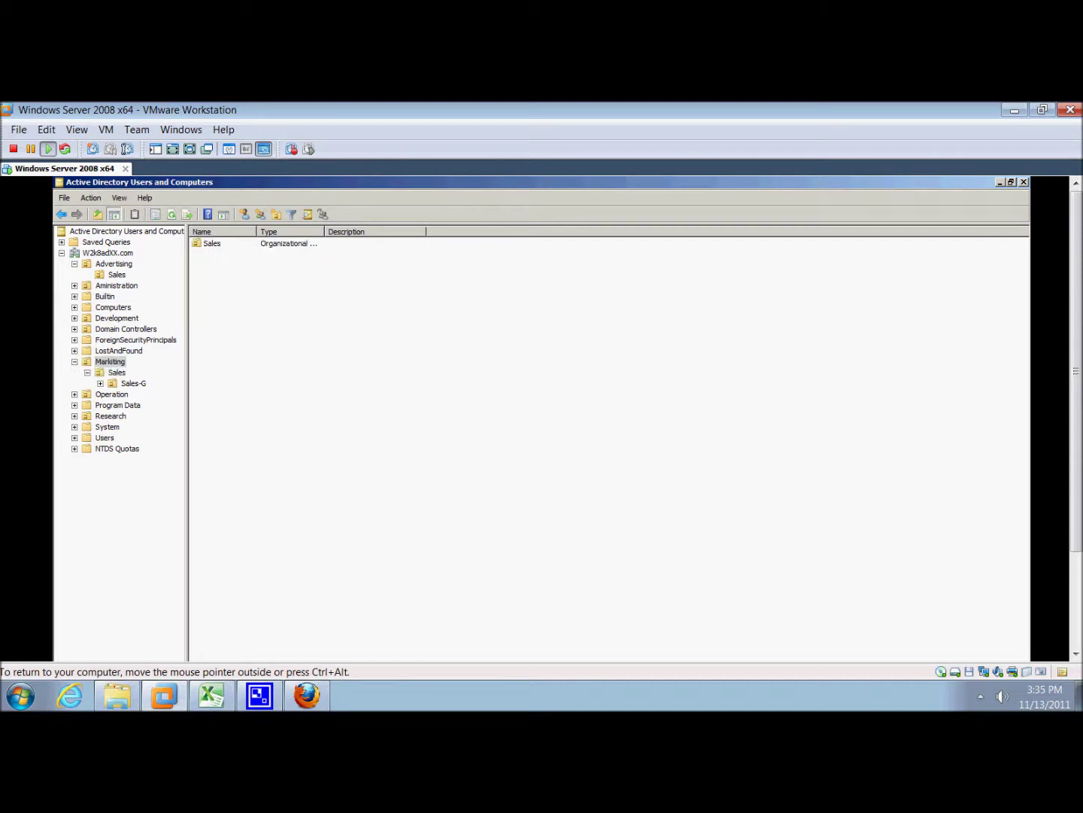
right_click(121, 364)
mouse_move(154, 412)
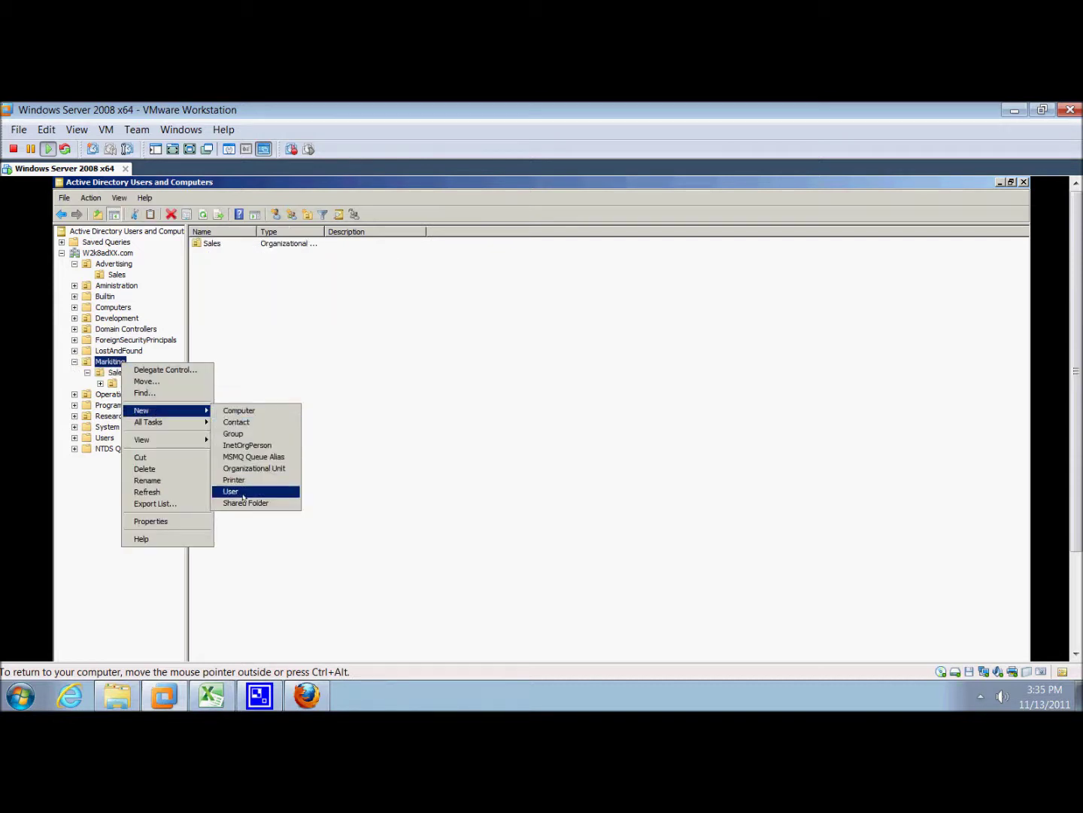
click(241, 469)
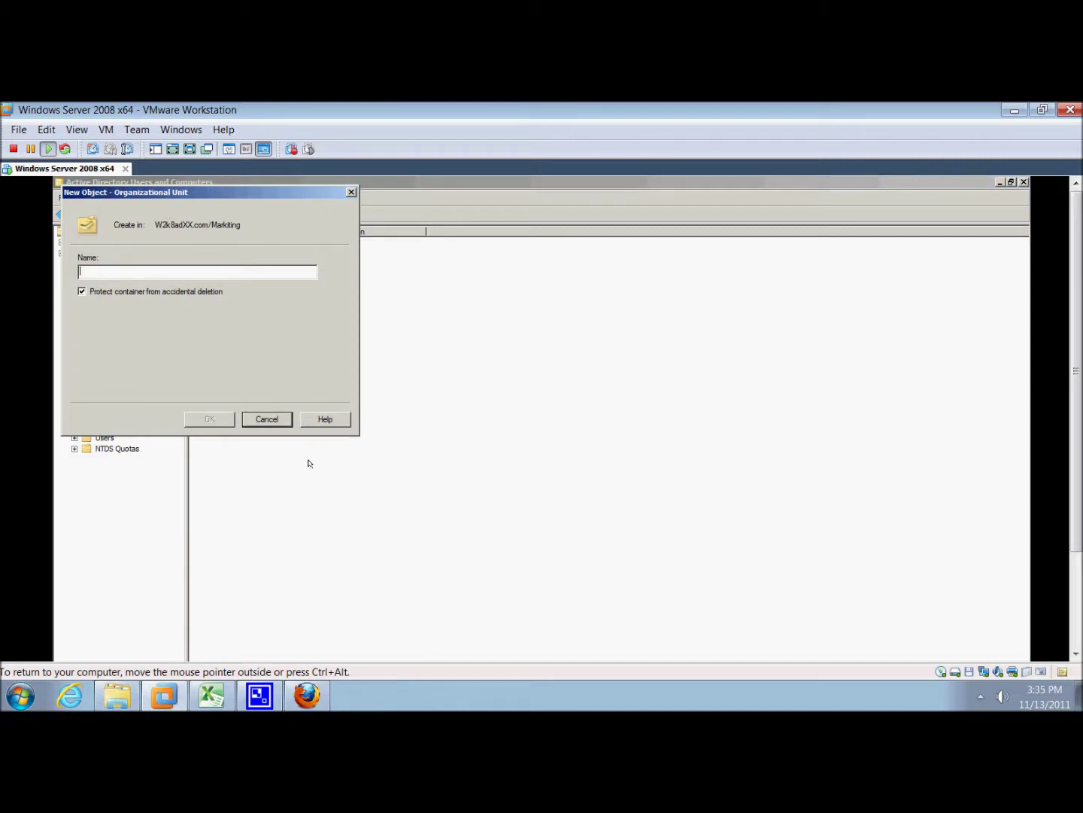
text(External)
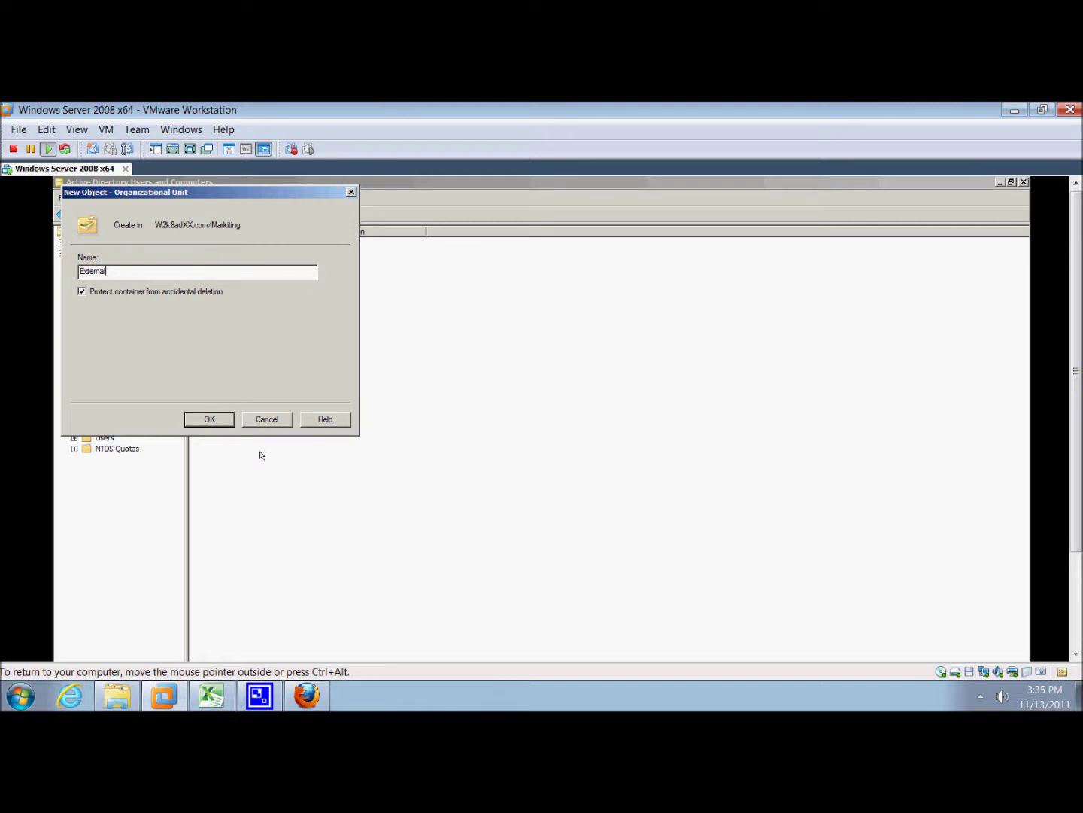
click(209, 419)
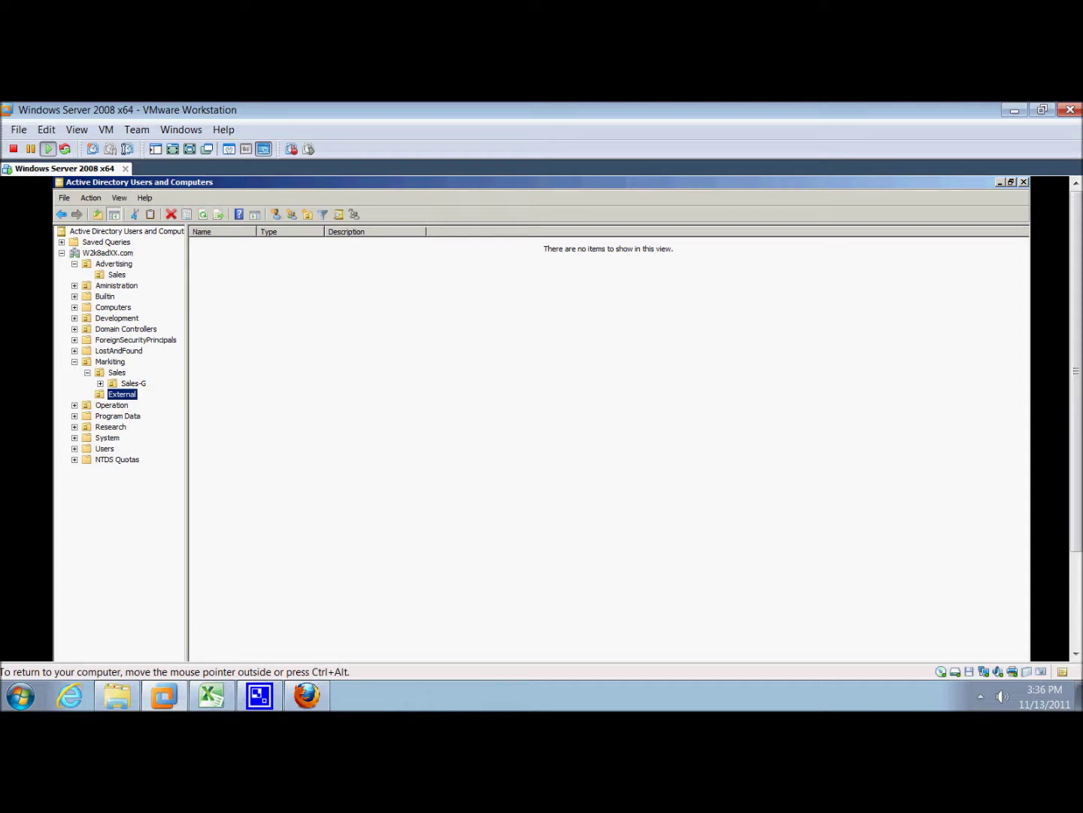
- Add a contact in External with first name Partner and last name One
right_click(132, 399)
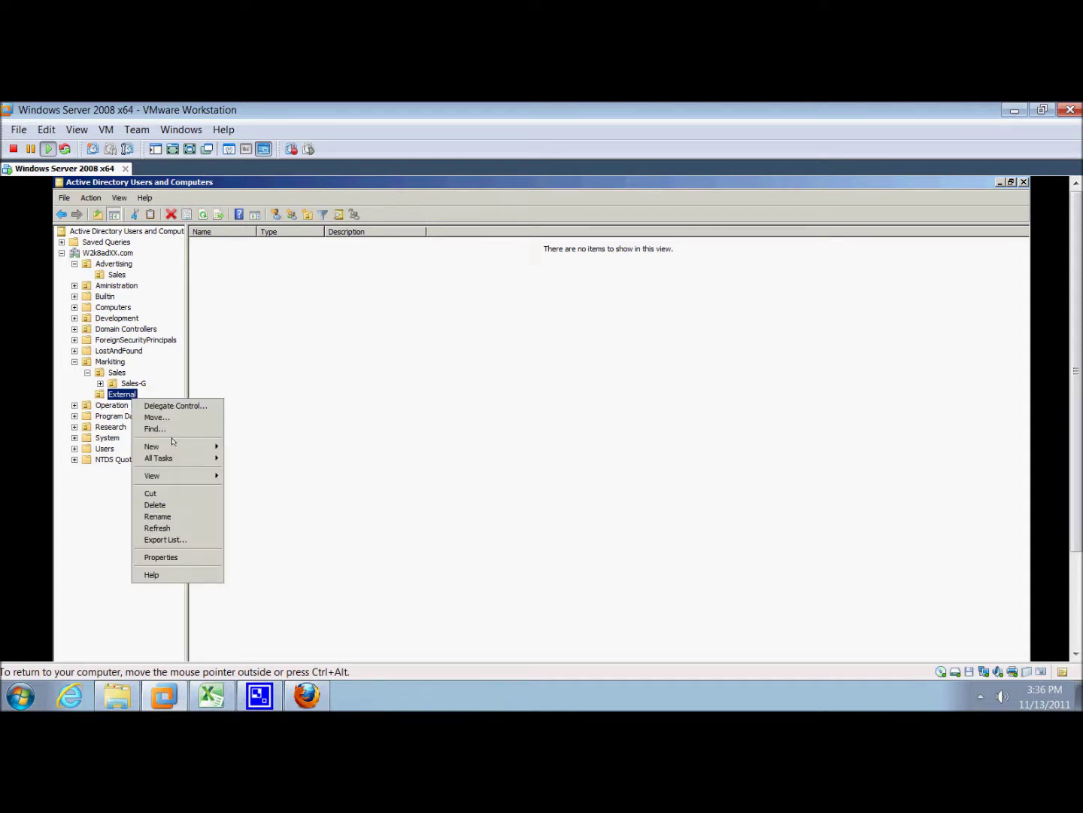
mouse_move(179, 446)
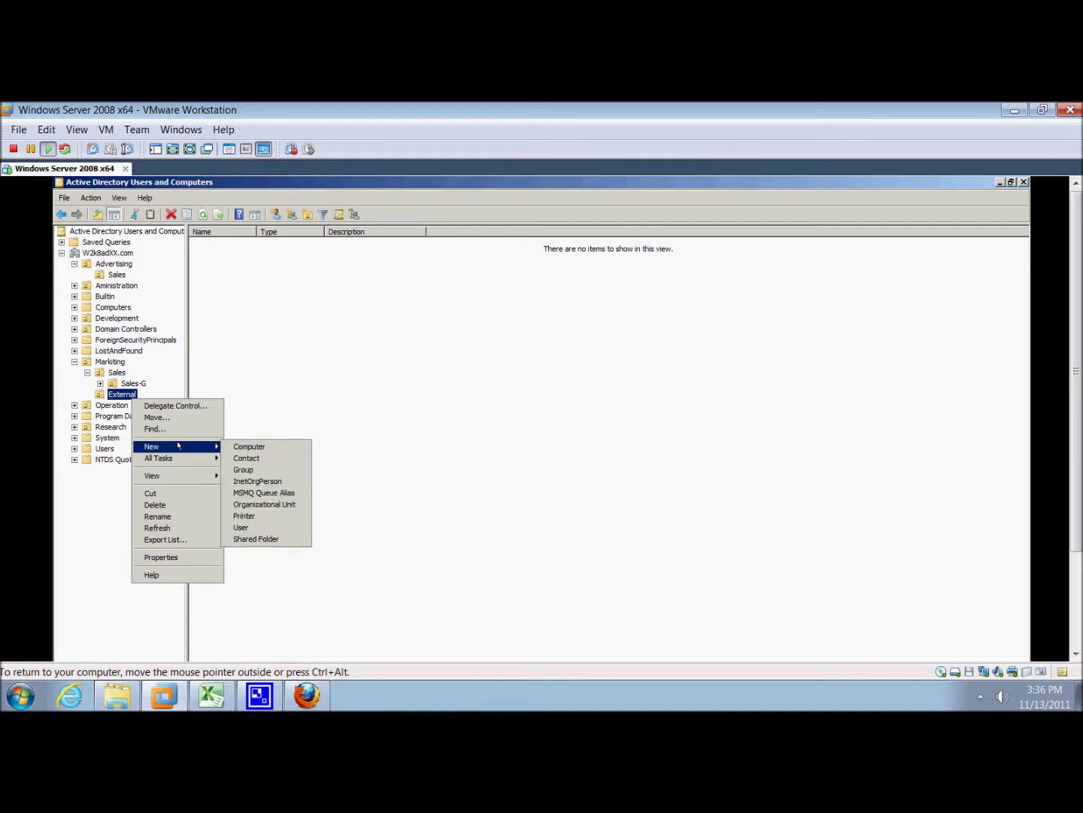
click(246, 458)
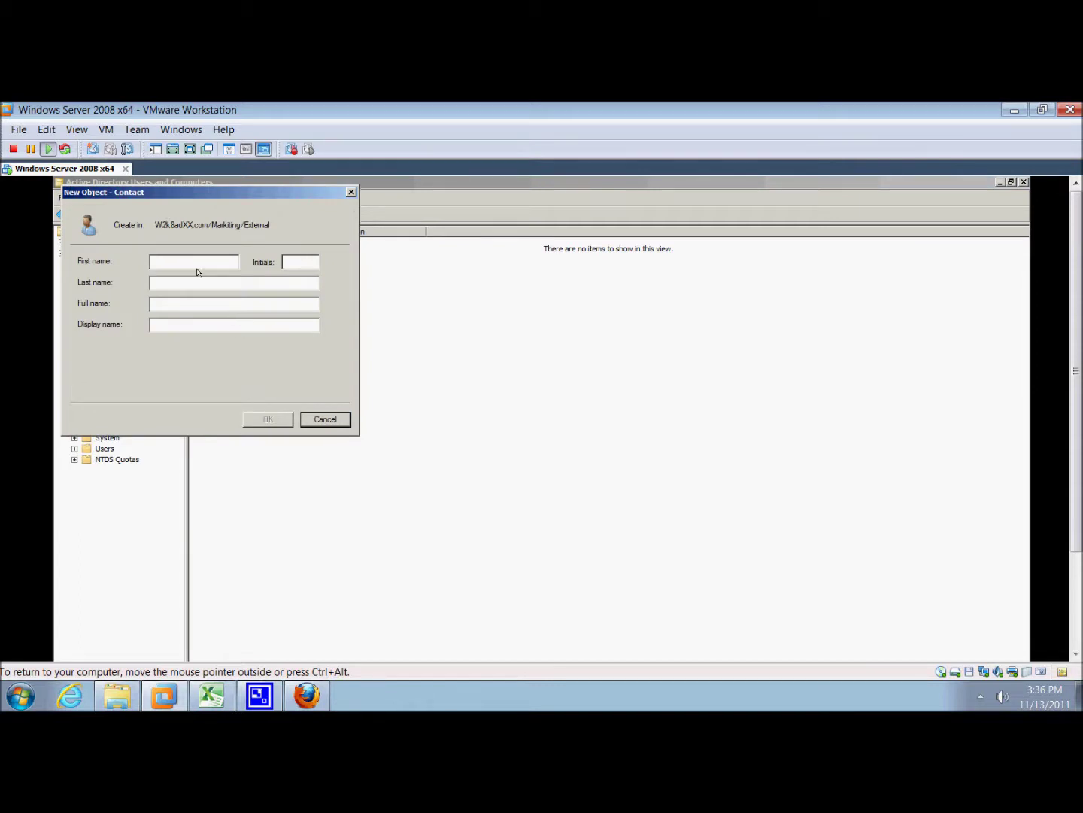
text(Pa)
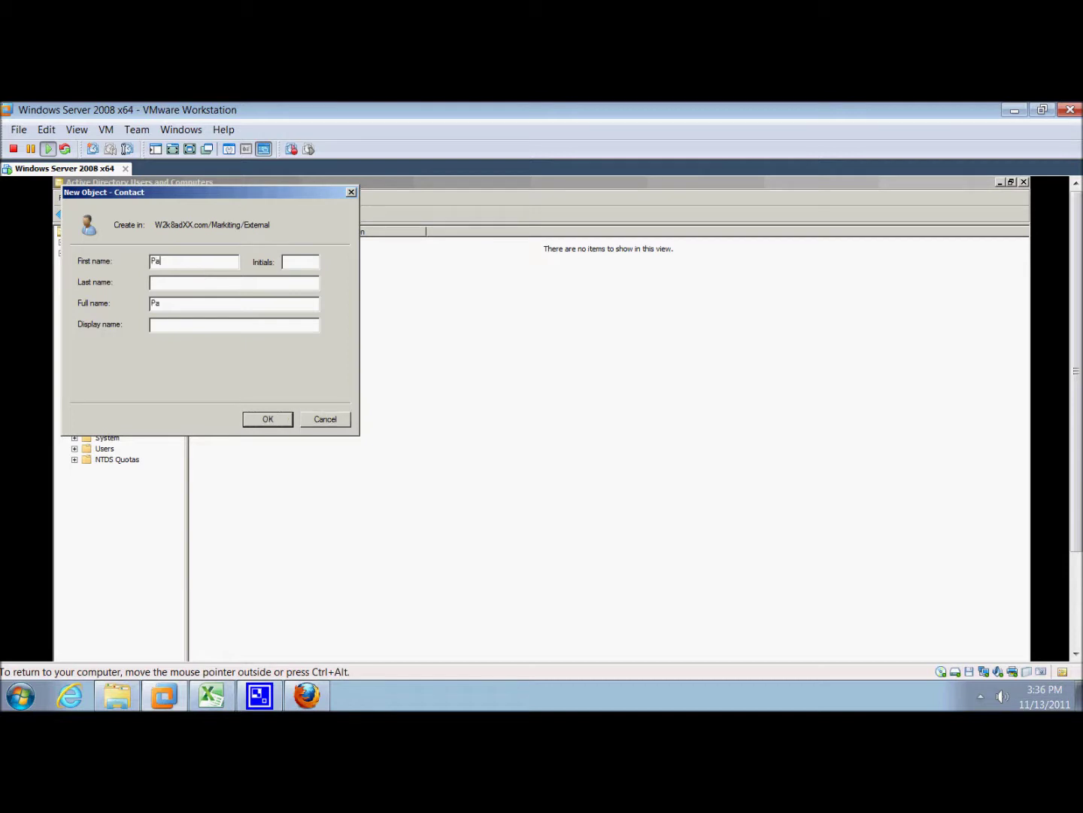
text(rtner)
text(On)
key(BackSpace)
text(ne)
click(268, 420)
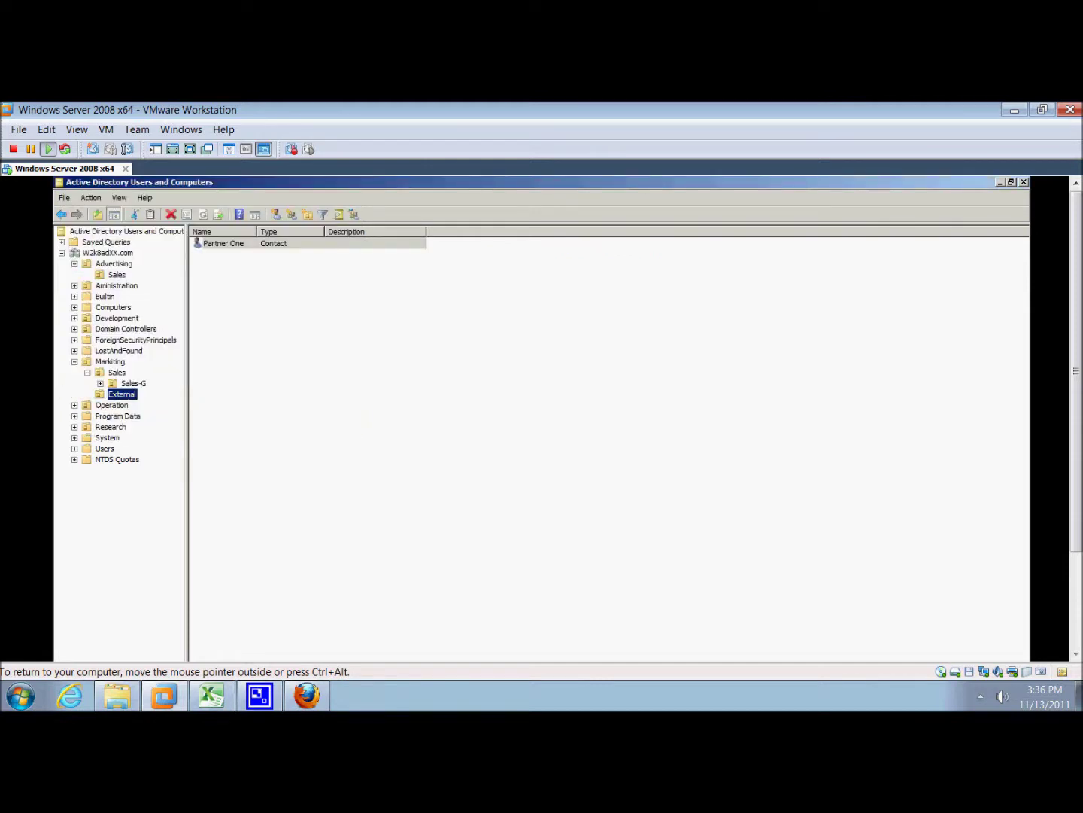
- Create a group named MtkEmail in External with group type Distribution
right_click(274, 413)
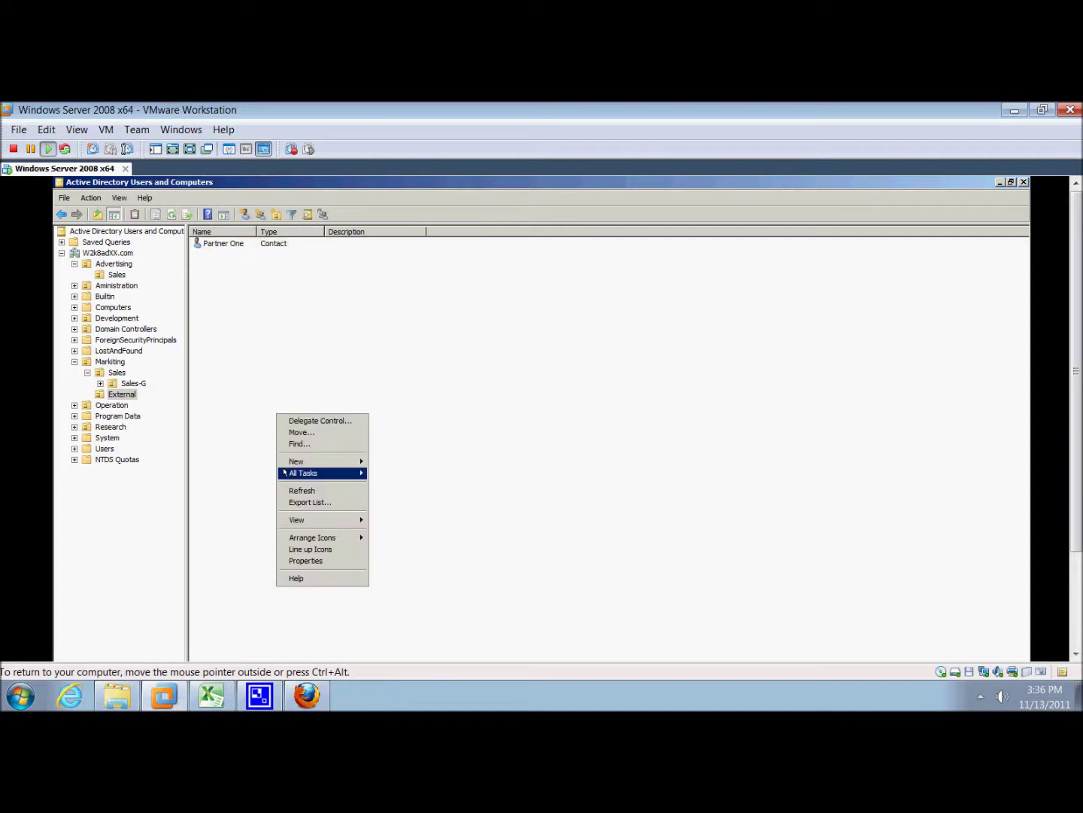
mouse_move(287, 462)
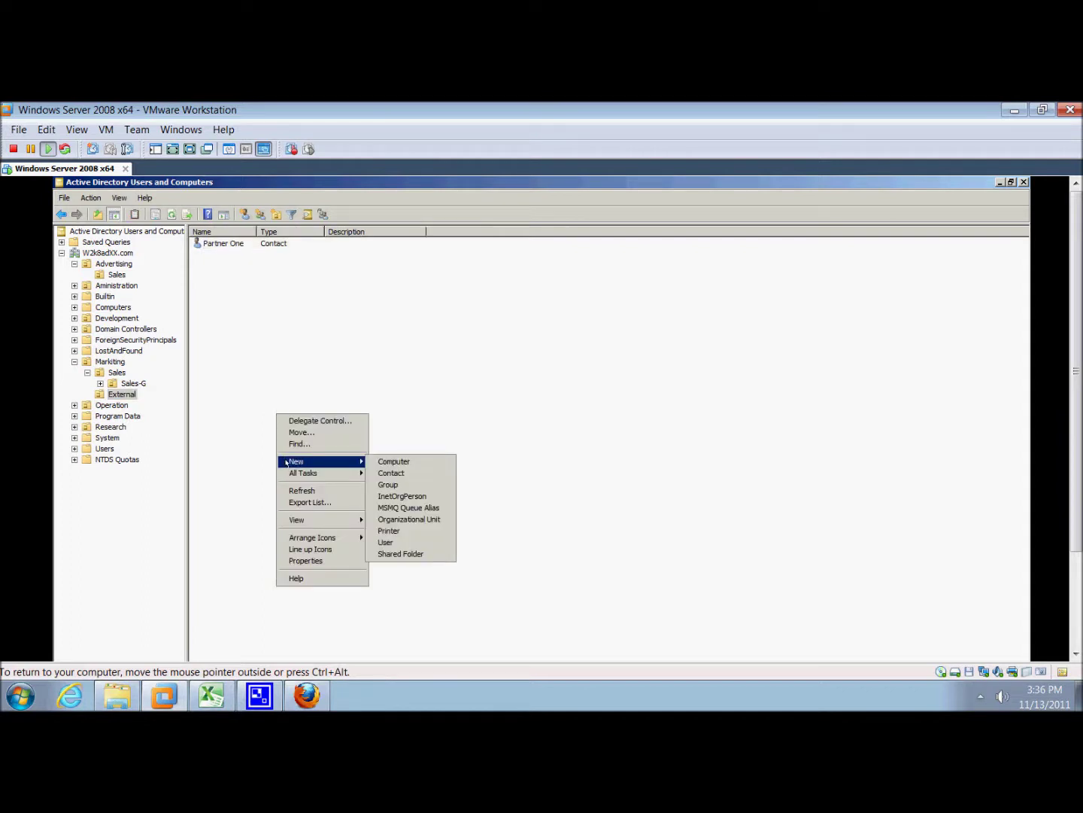
click(389, 484)
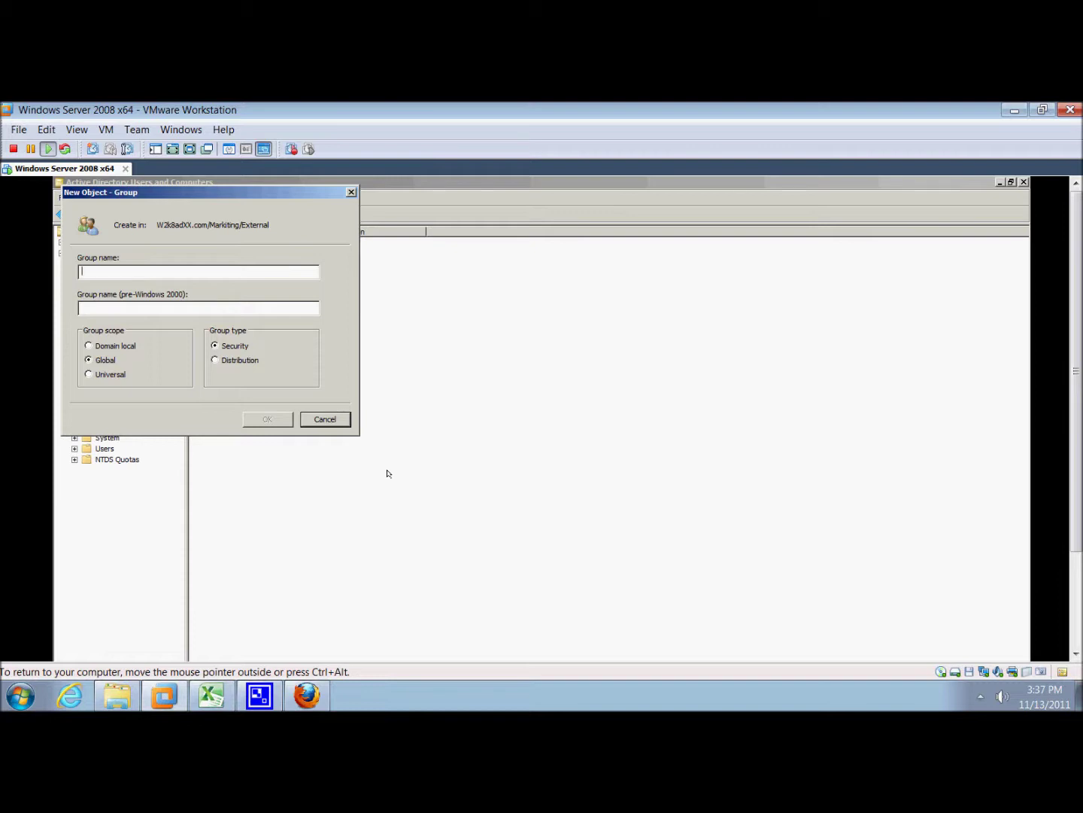
text(Mtk)
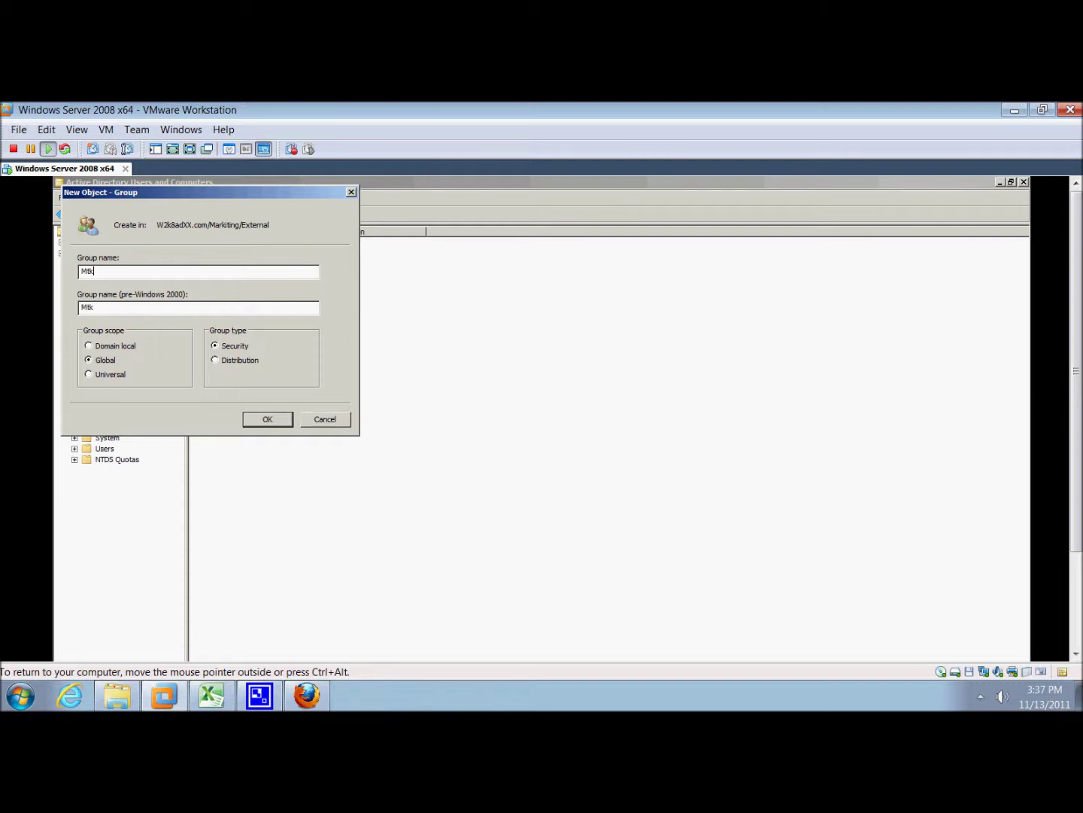
text(Email)
click(214, 360)
click(264, 419)
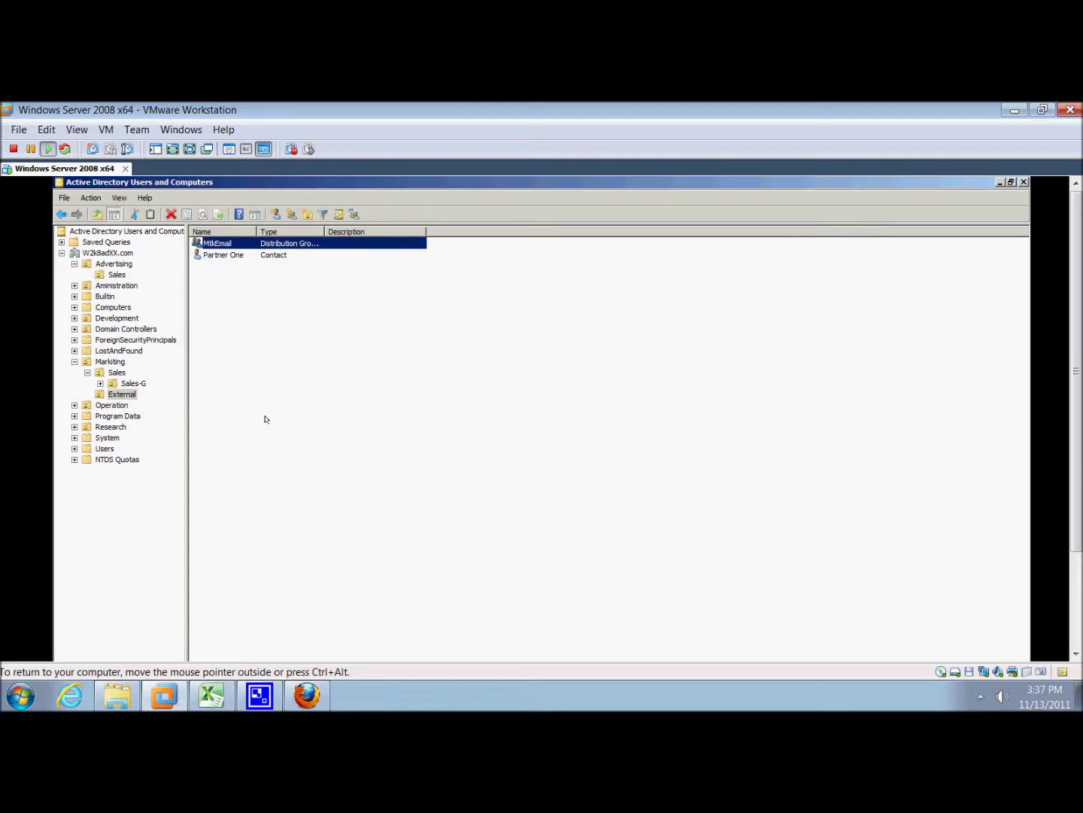
- Add MtkEmail to Partner One's Member Of list in its Properties
click(224, 255)
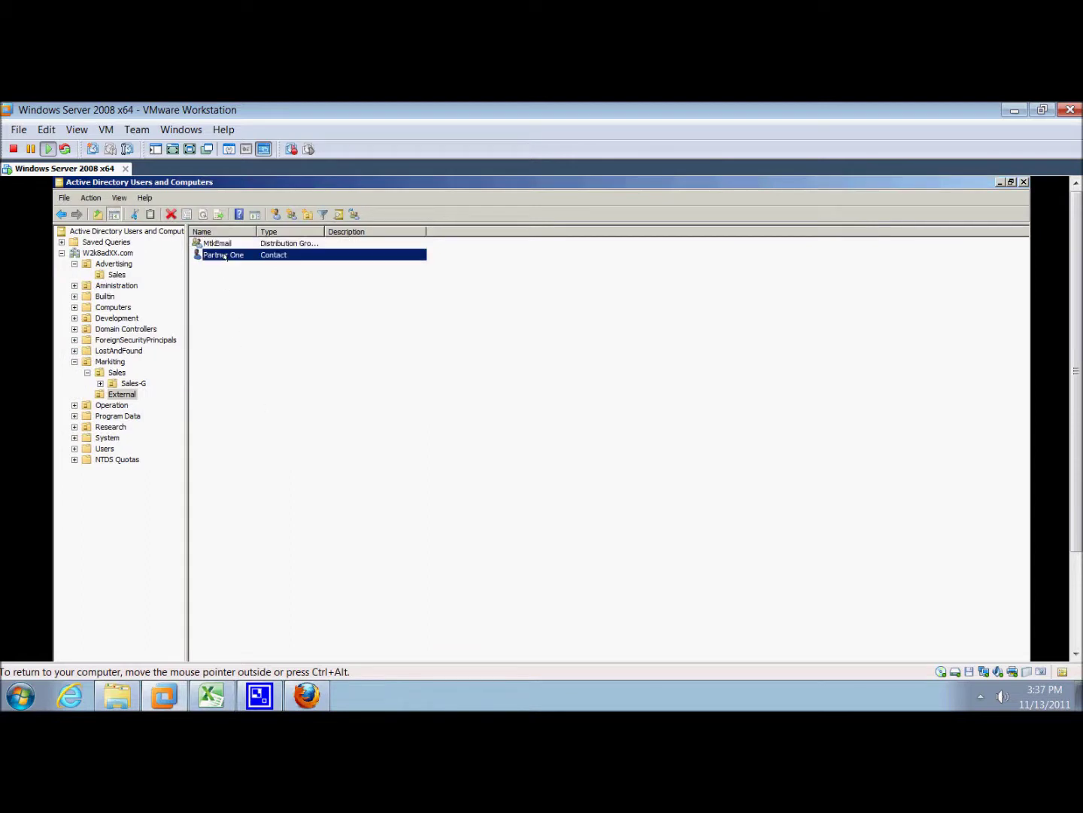
right_click(226, 255)
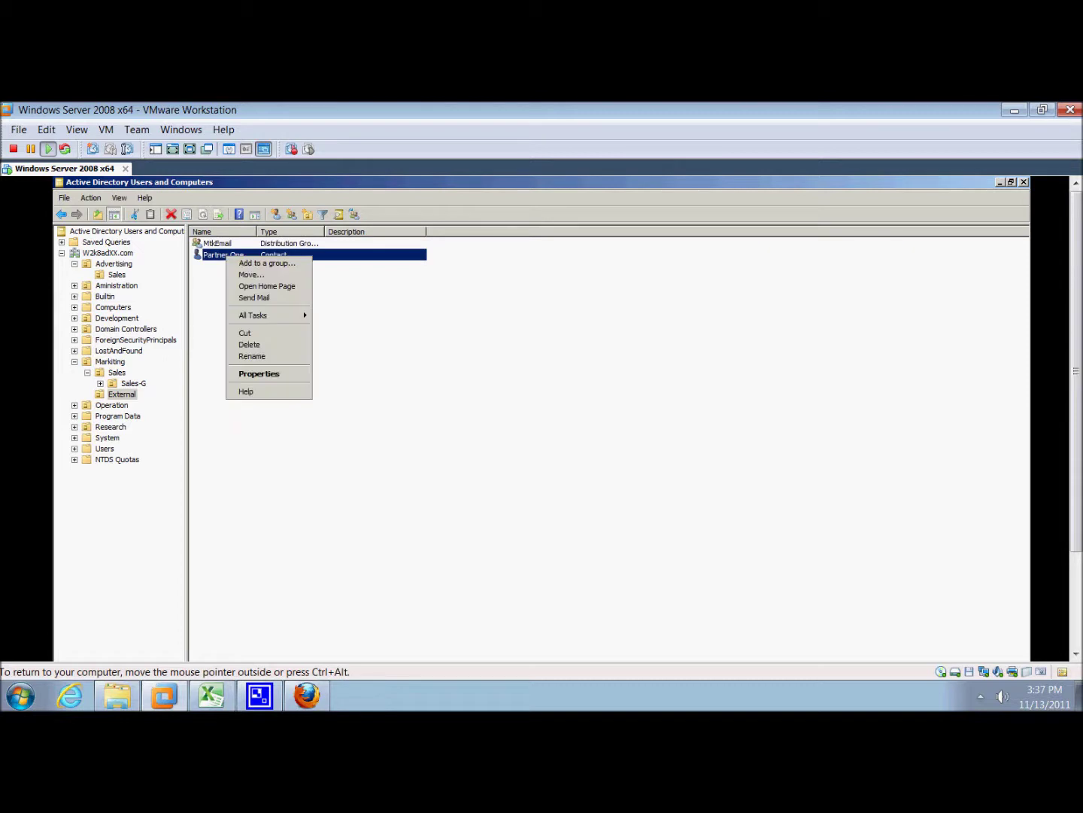
click(251, 376)
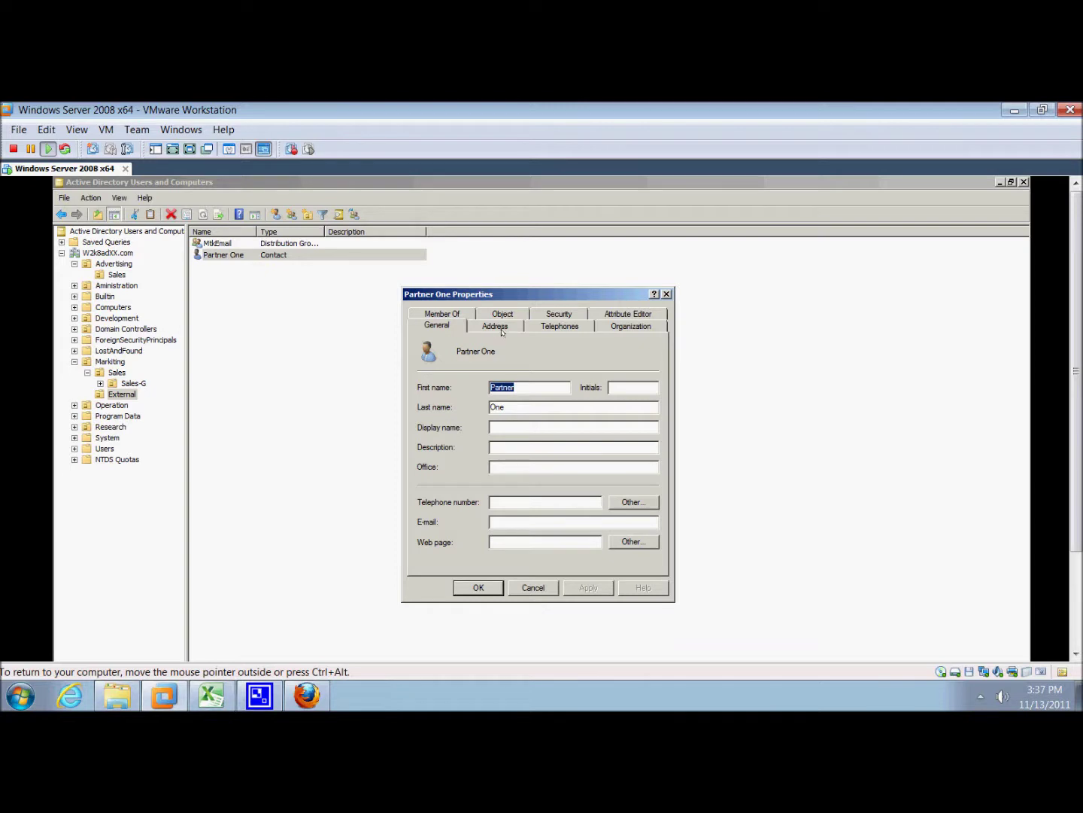
click(419, 313)
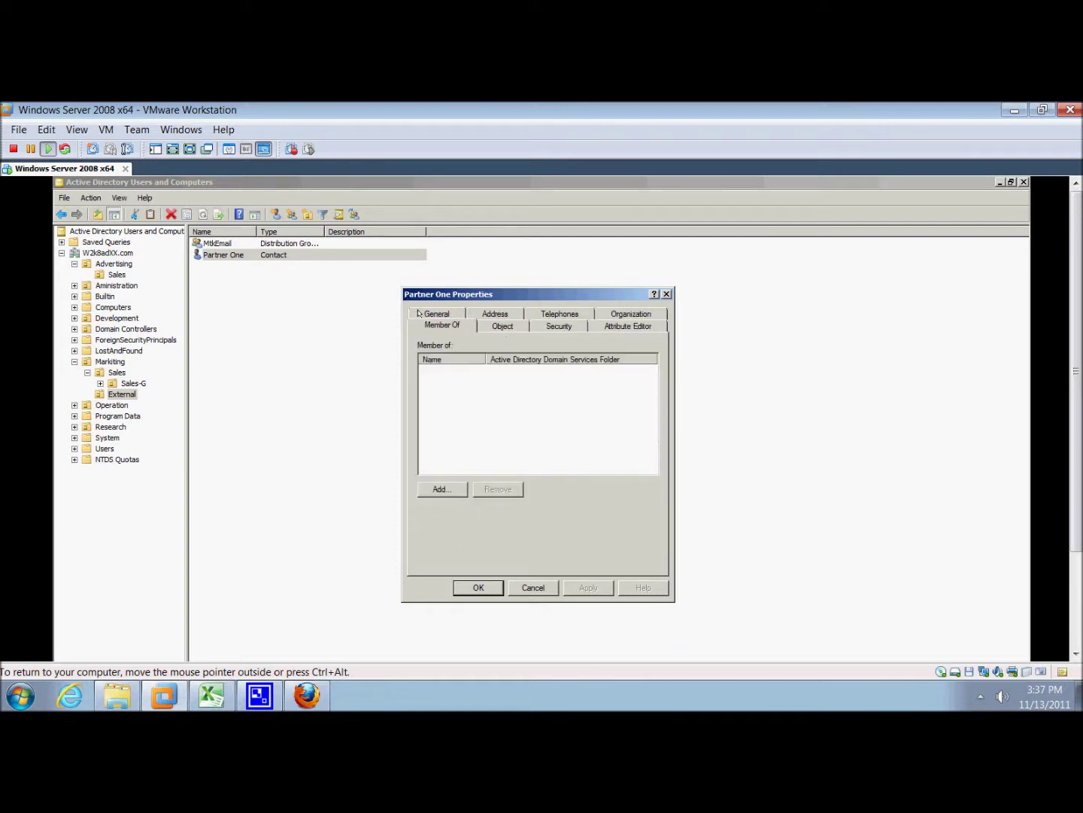
click(440, 488)
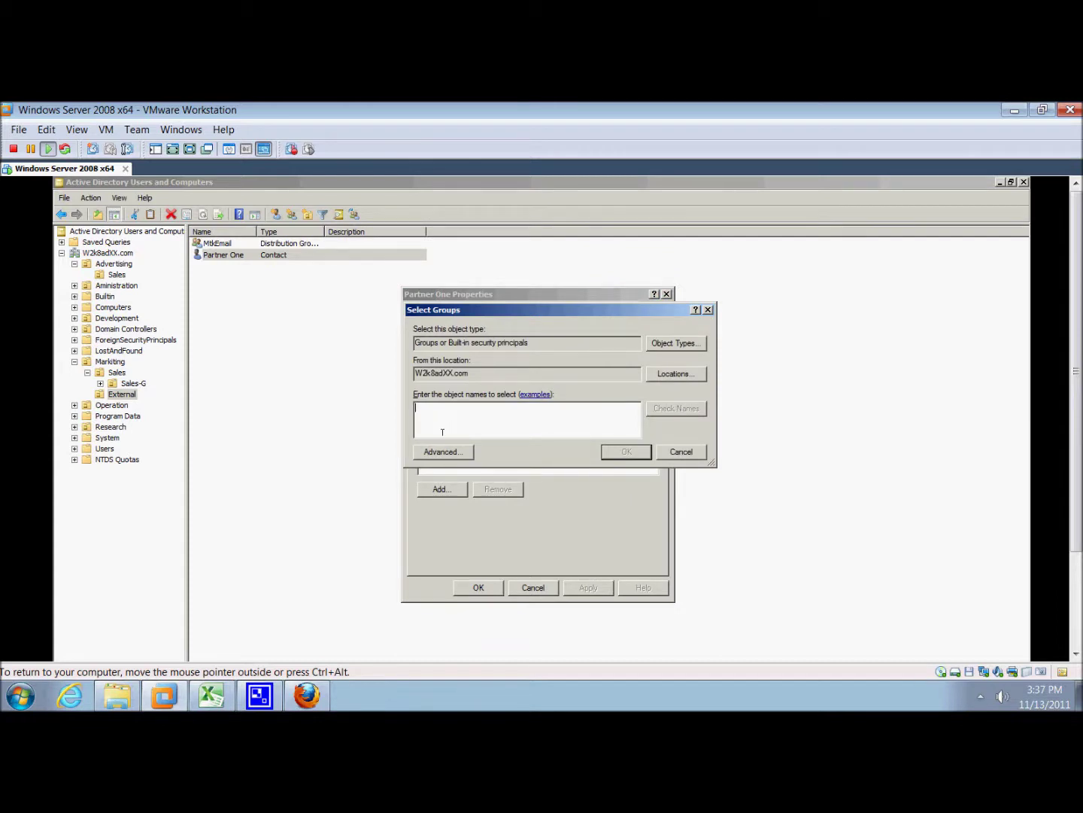
text(MtkEmail)
click(640, 454)
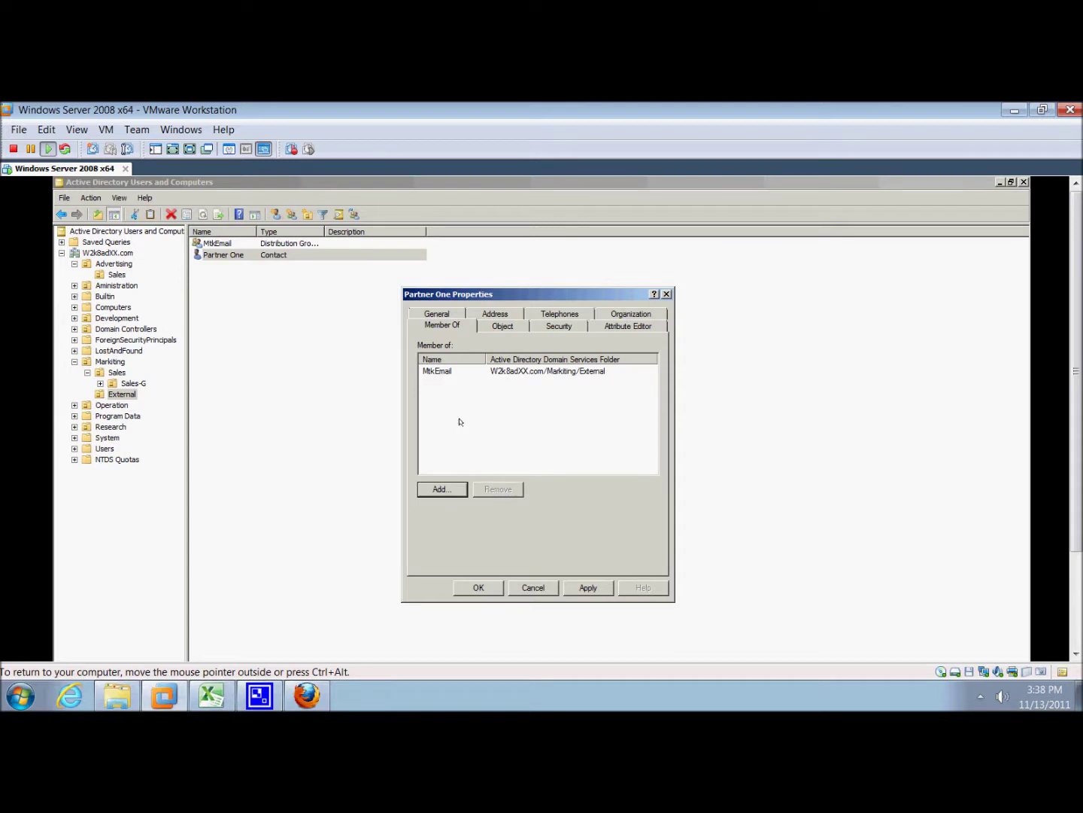
- Cancel the extra group selection and close Partner One's properties with OK
click(463, 371)
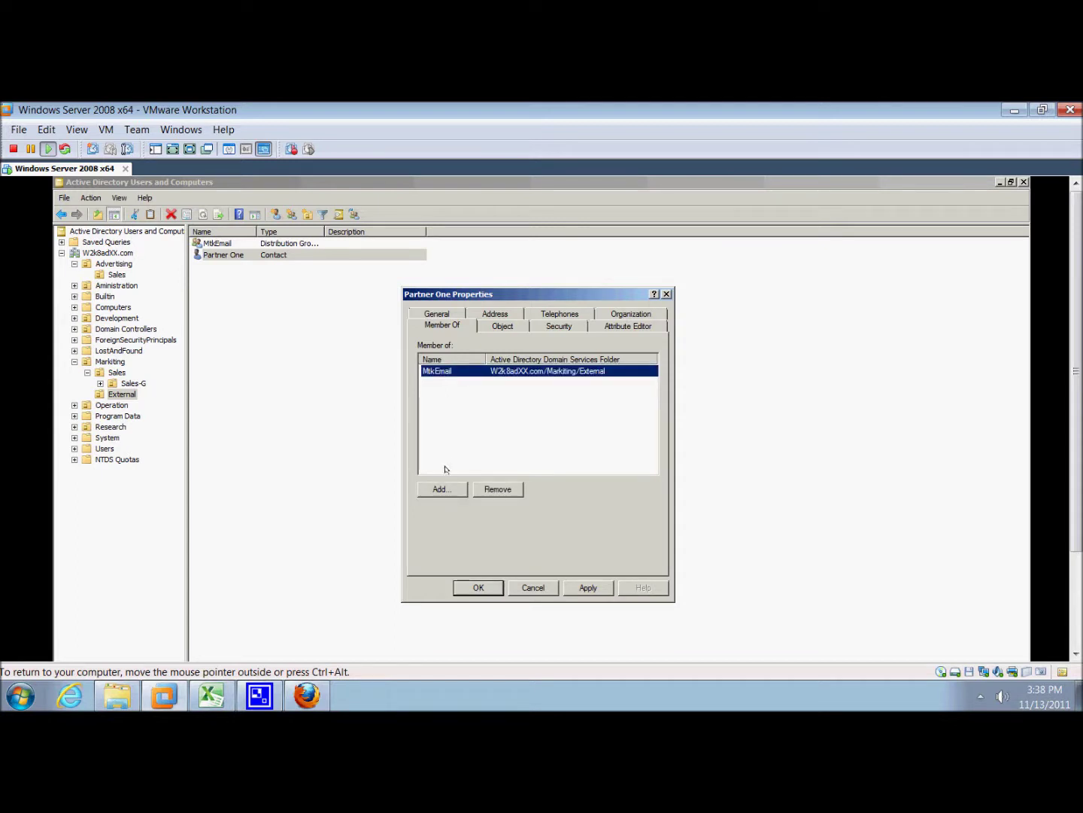
click(443, 491)
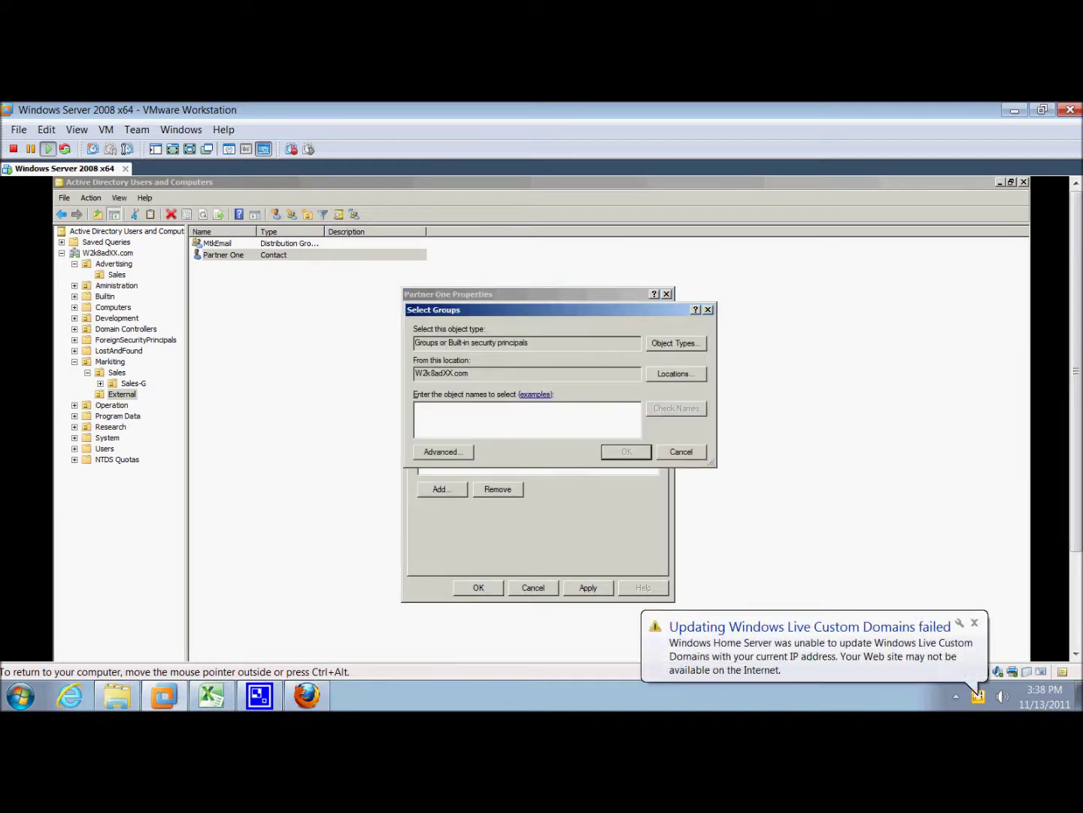
click(663, 456)
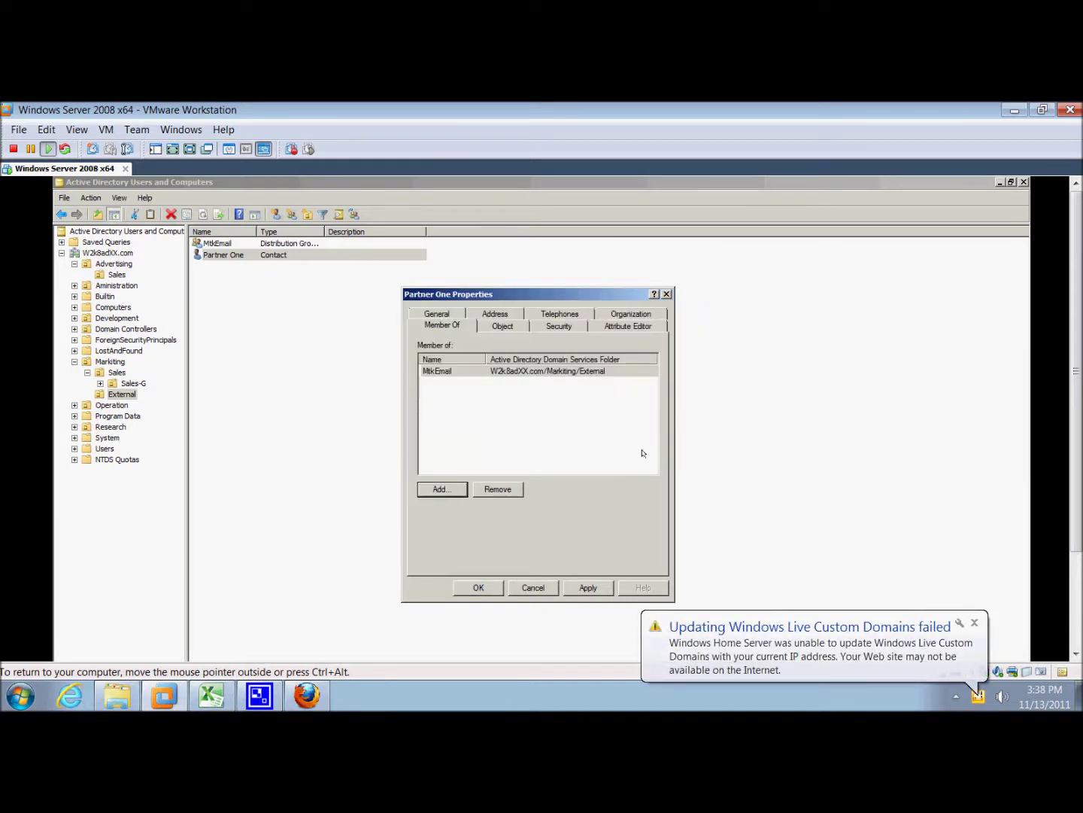
click(526, 445)
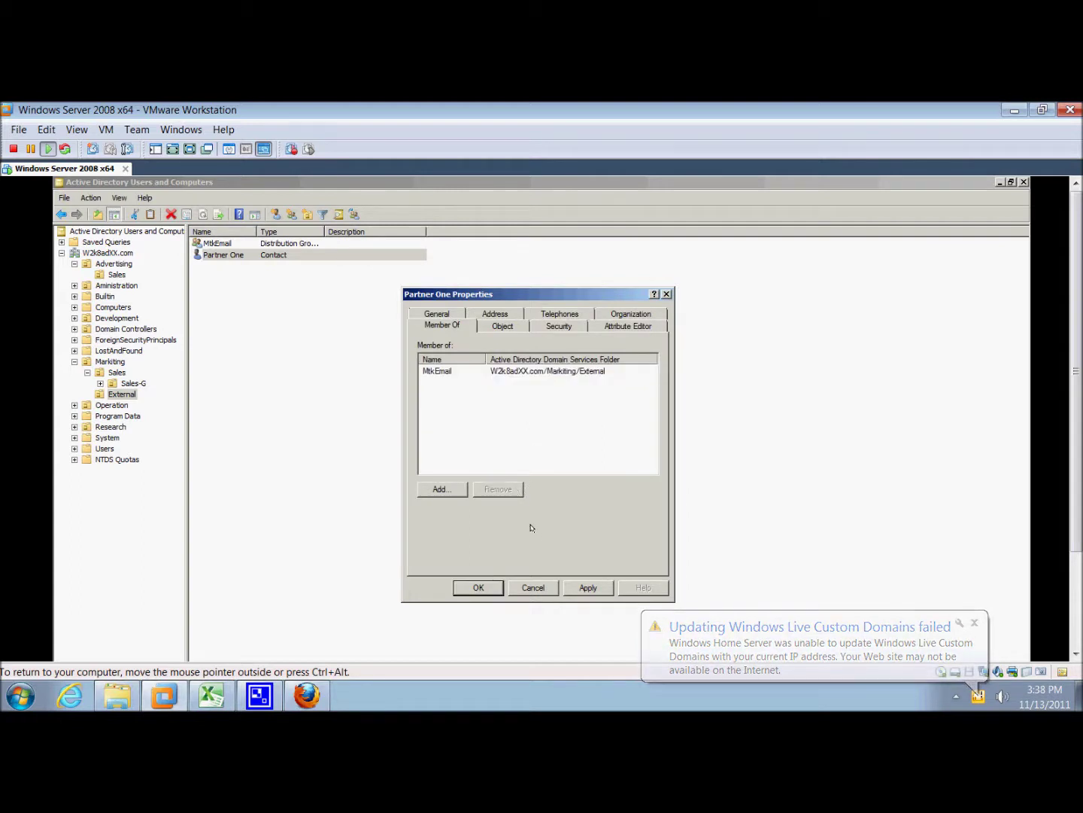
click(479, 588)
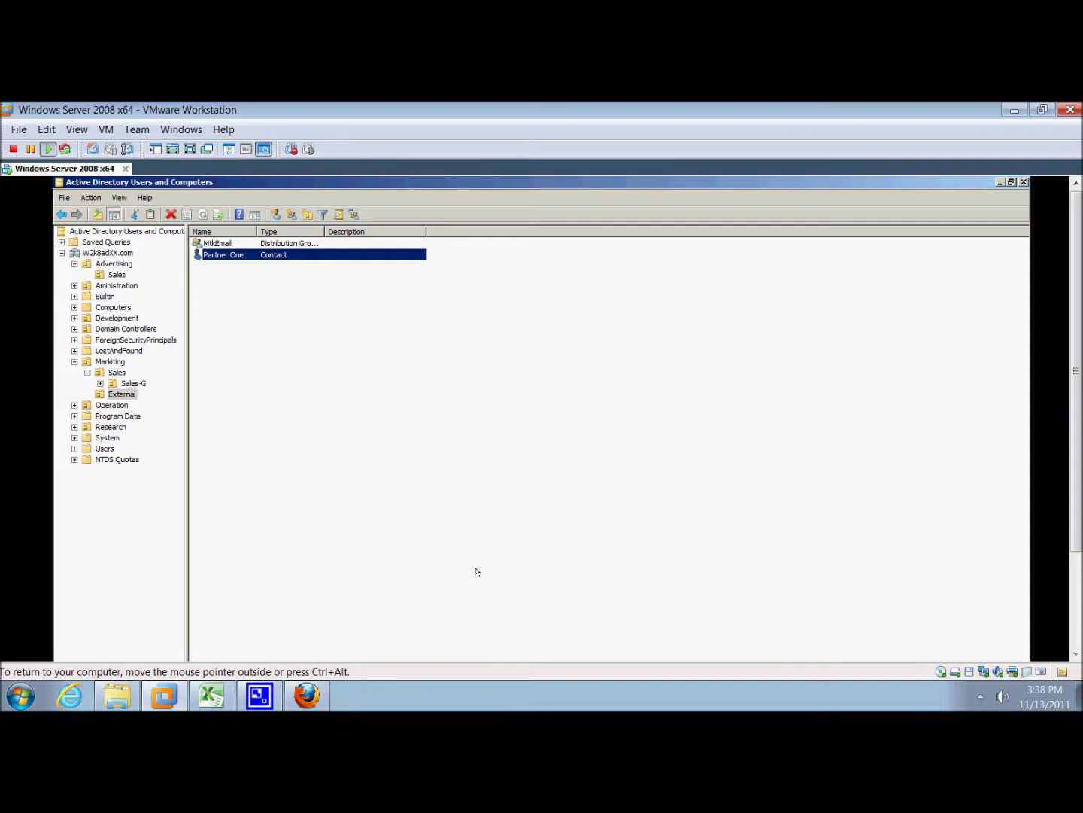
- Restore the CamStudio window from its notification-area tray icon
click(980, 695)
click(981, 635)
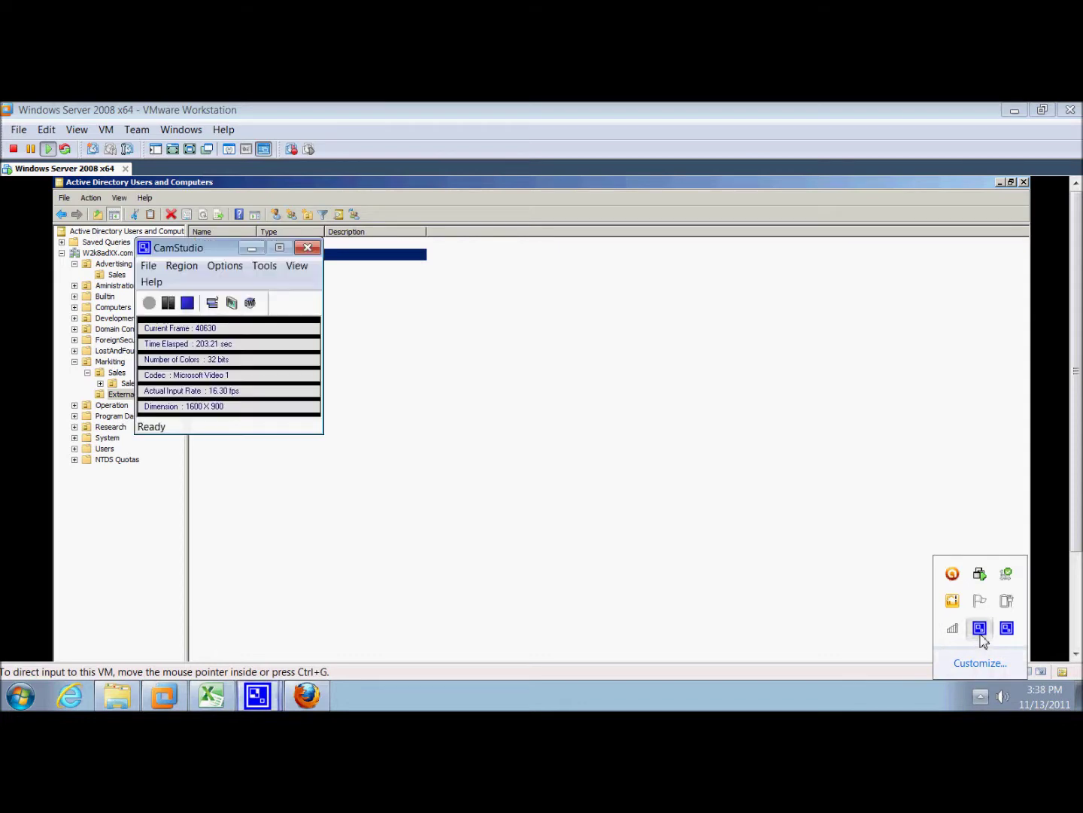